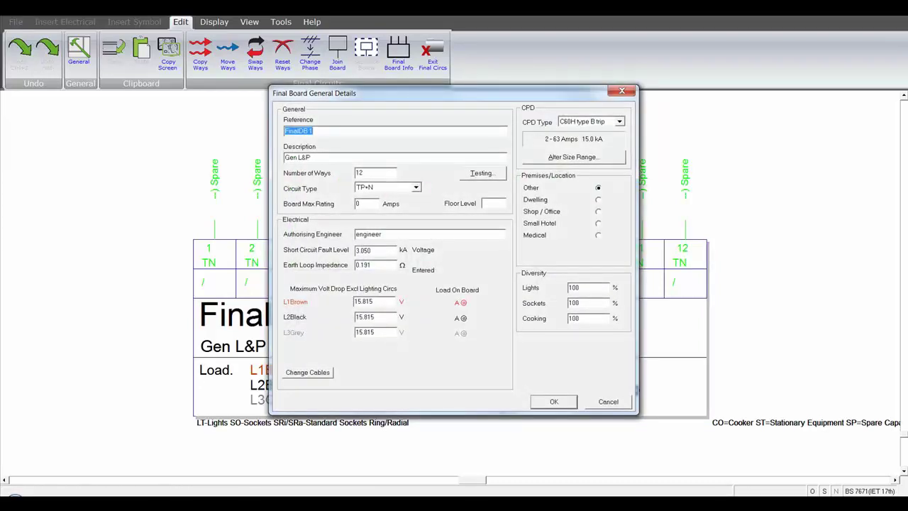
# - Review the general details of the FinalDB 1 board, leaving its settings as they are
pyautogui.click(607, 401)
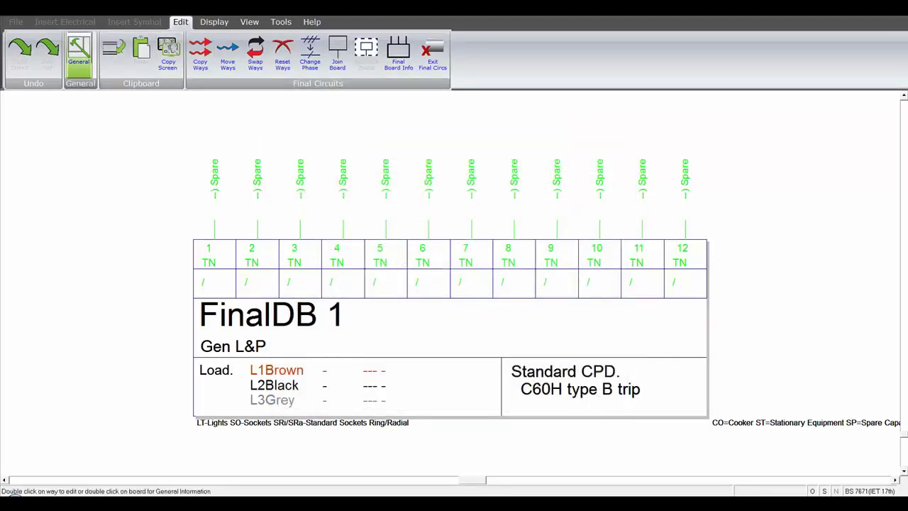
pyautogui.click(79, 53)
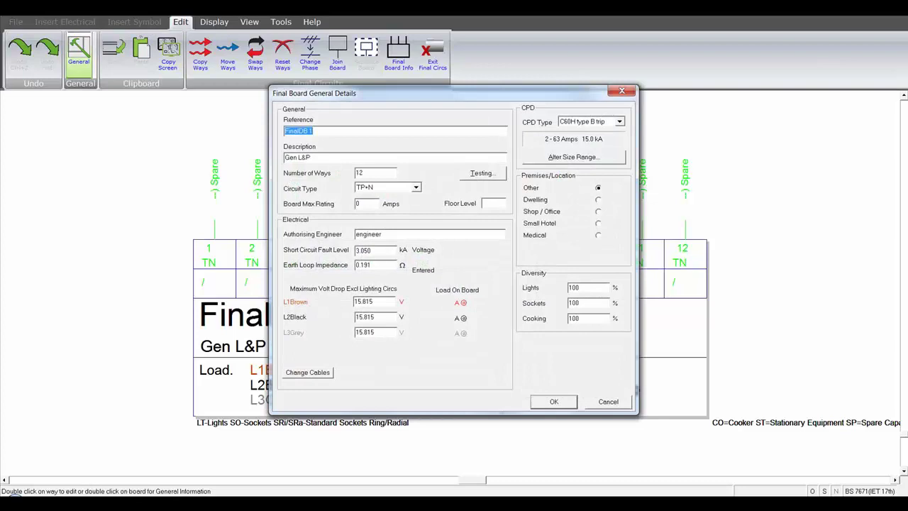
pyautogui.press('Escape')
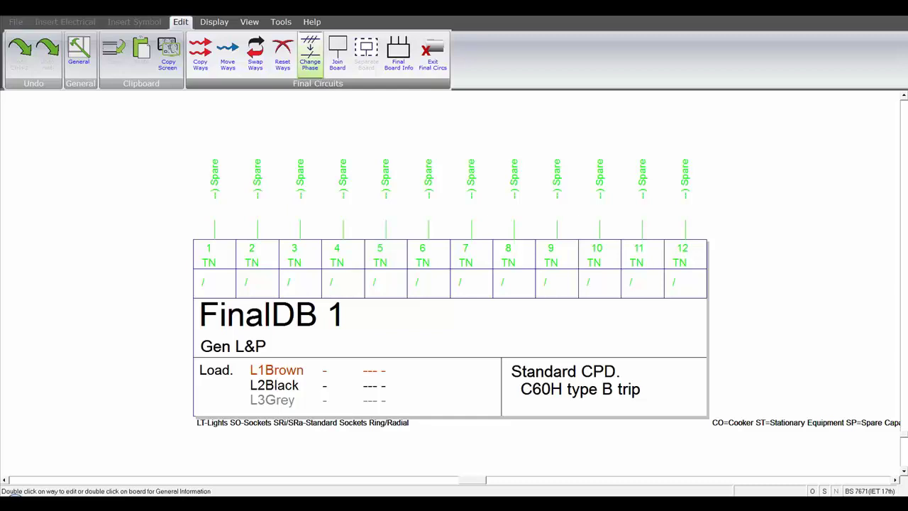
# - Change the phase of ways 1, 2 and 3 on the board, setting each up as Single Phase
pyautogui.click(310, 53)
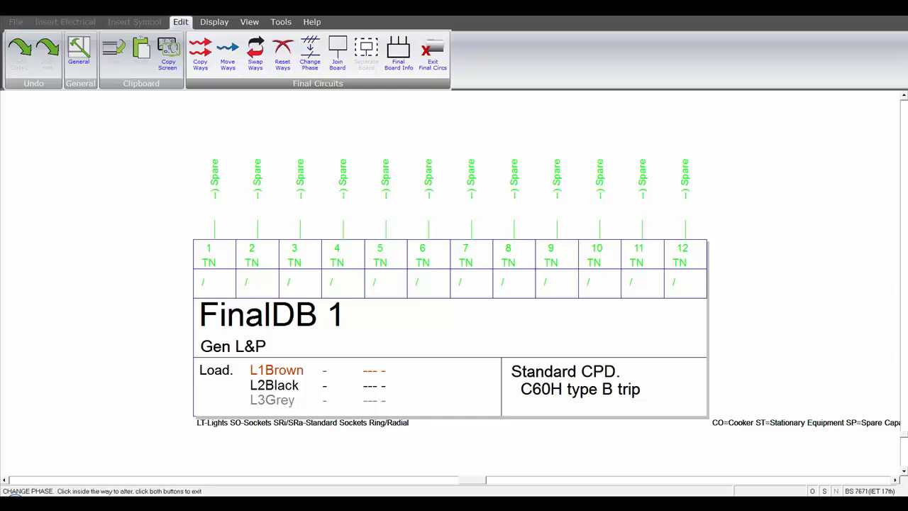
pyautogui.click(214, 266)
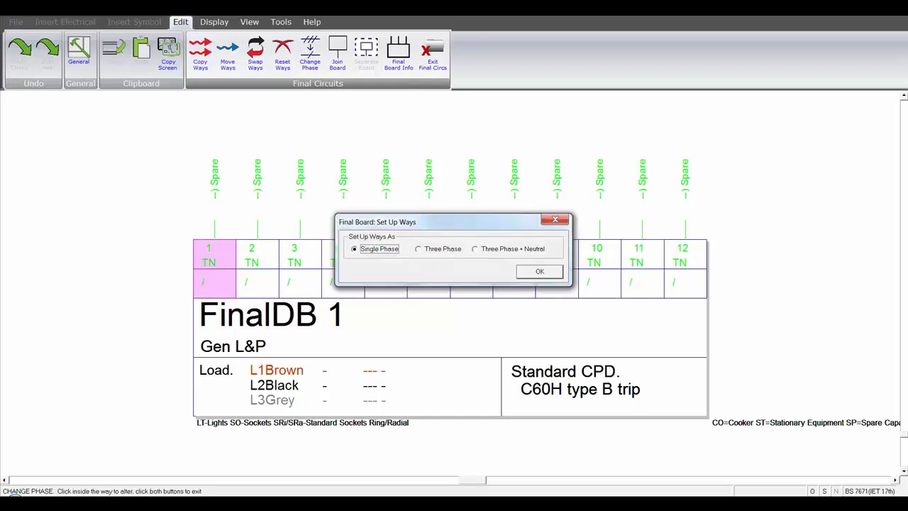
pyautogui.press('Down')
pyautogui.press('Return')
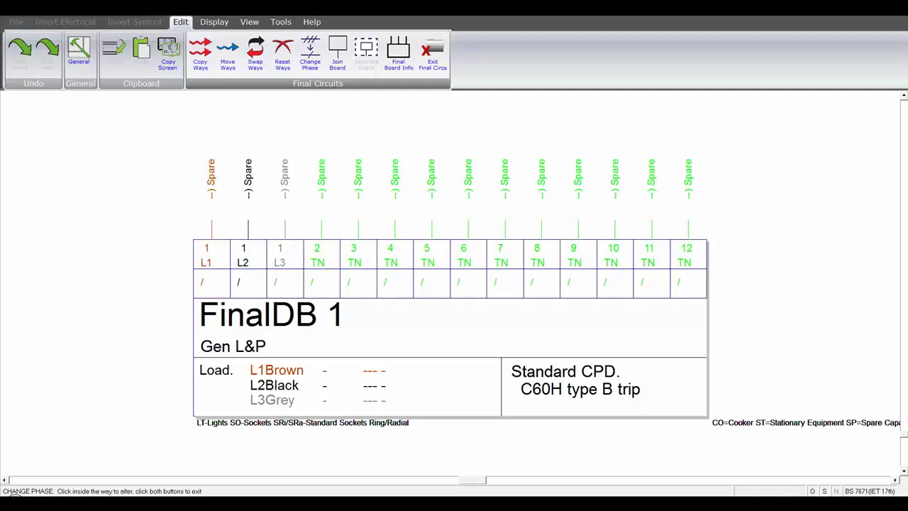
pyautogui.click(318, 256)
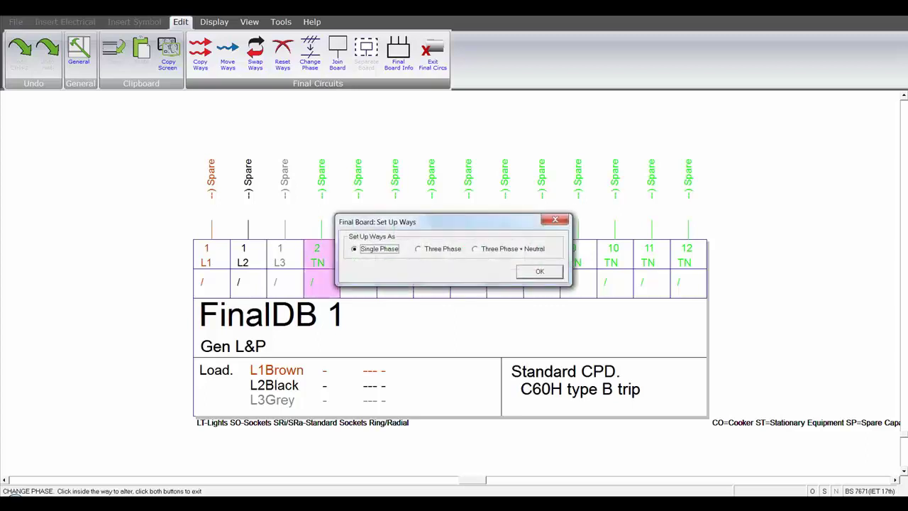
pyautogui.press('Down')
pyautogui.press('Return')
pyautogui.click(398, 256)
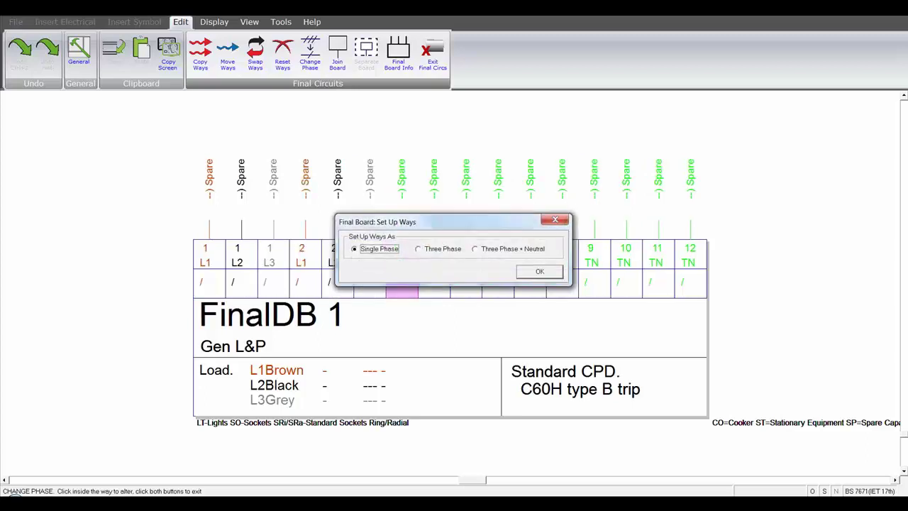
pyautogui.press('Down')
pyautogui.press('Return')
# - Set up ways 4, 5 and 6 as Single Phase and finish the phase change
pyautogui.click(461, 255)
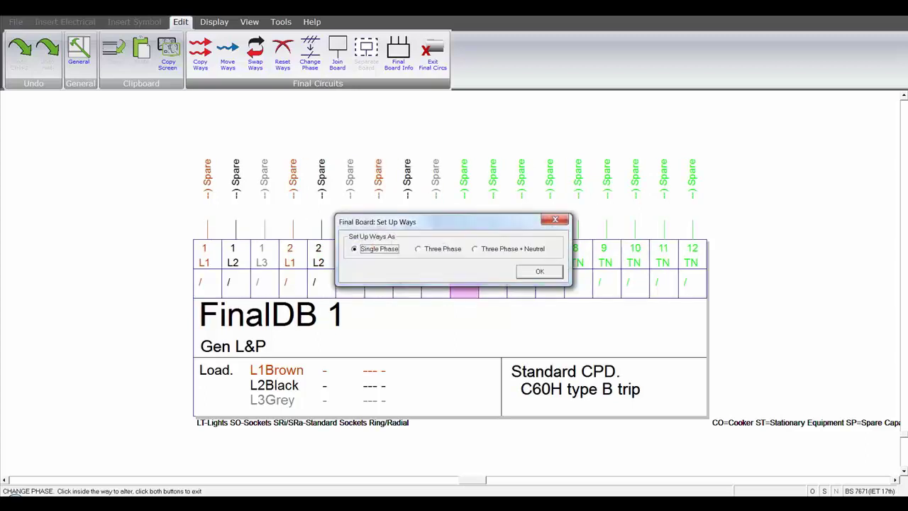
pyautogui.press('Down')
pyautogui.press('Return')
pyautogui.click(511, 255)
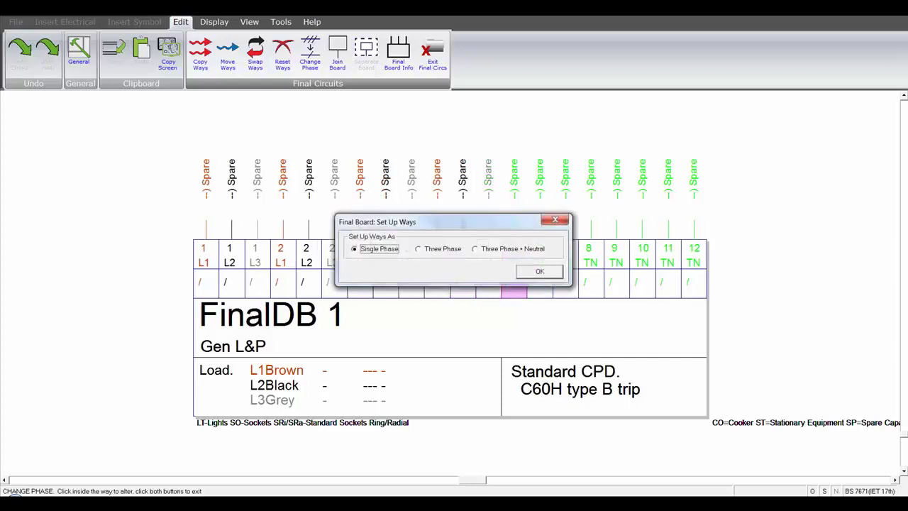
pyautogui.press('Down')
pyautogui.press('Return')
pyautogui.click(555, 256)
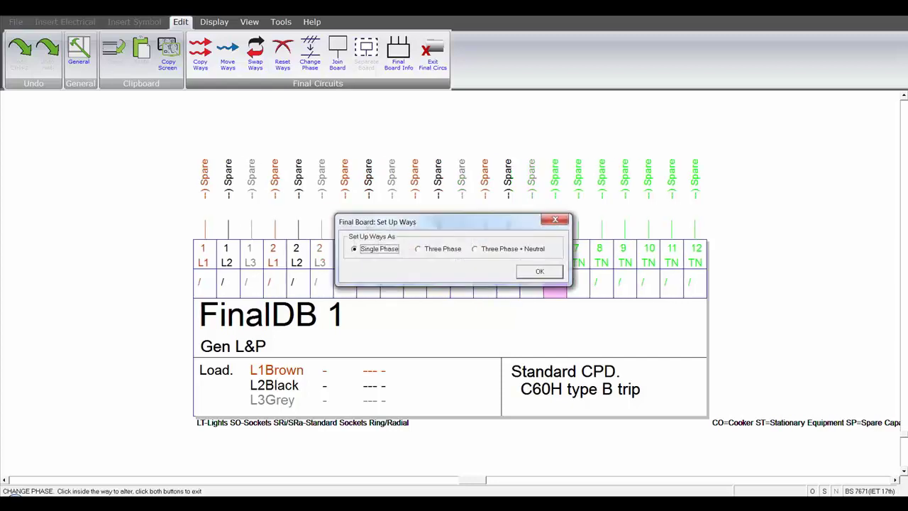
pyautogui.press('Down')
pyautogui.press('Return')
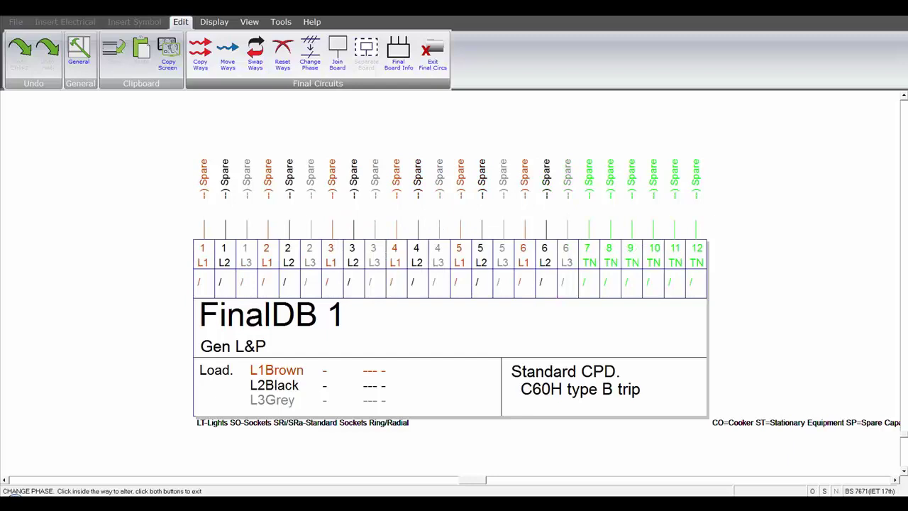
pyautogui.press('Escape')
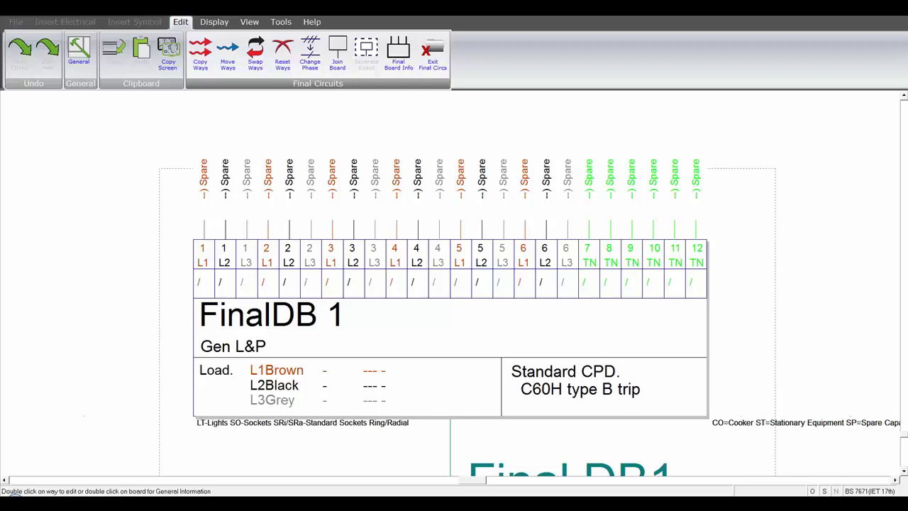
# - Describe way 1 L1 as "Office1" and set its way type to Lighting
pyautogui.doubleClick(202, 263)
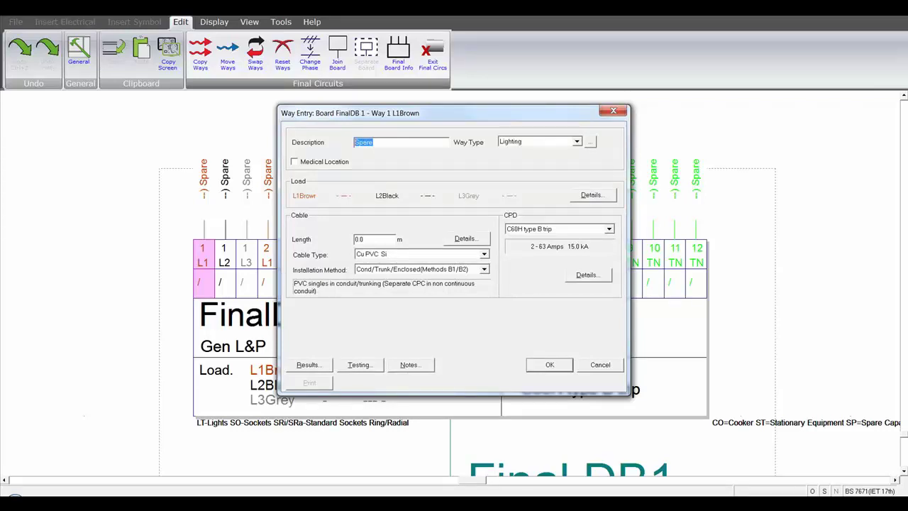
pyautogui.write('Office1')
pyautogui.press('Tab')
pyautogui.hotkey('alt', 'Down')
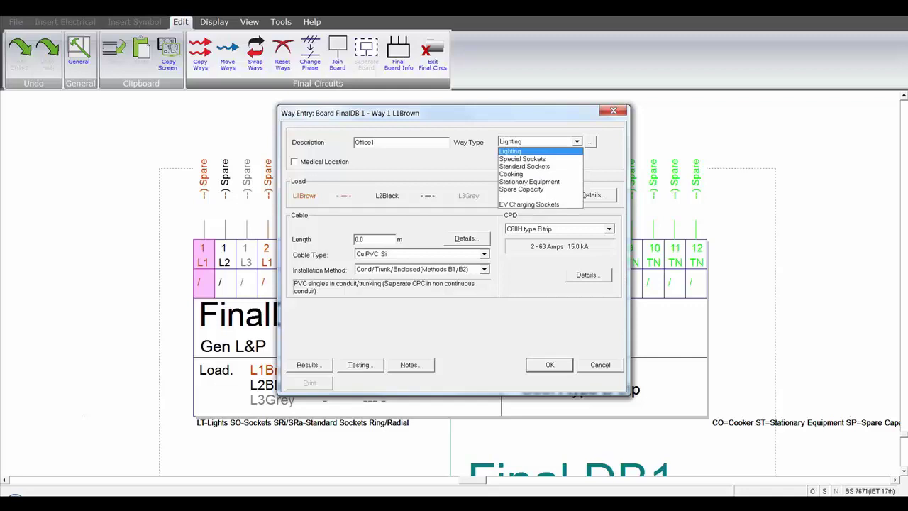
pyautogui.press('Return')
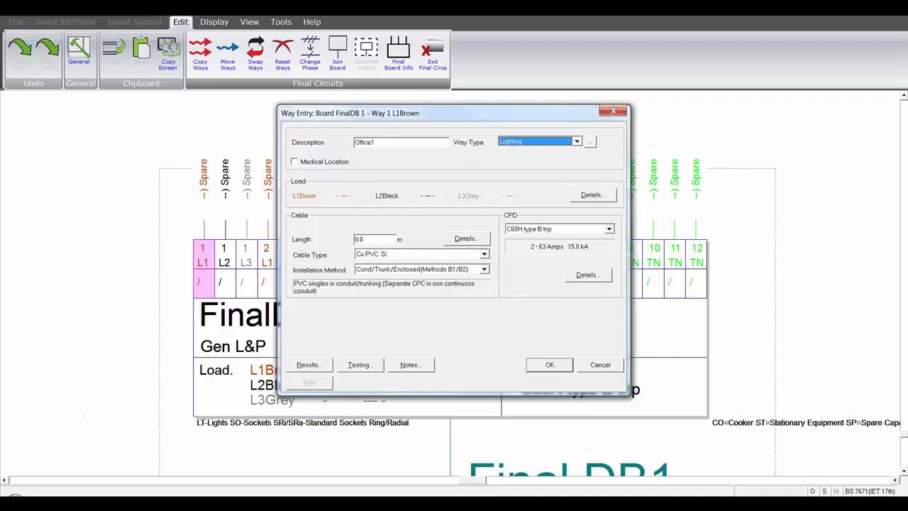
# - Accept the detailed cable settings for Office1 and select C60H type B trip as its CPD
pyautogui.click(465, 238)
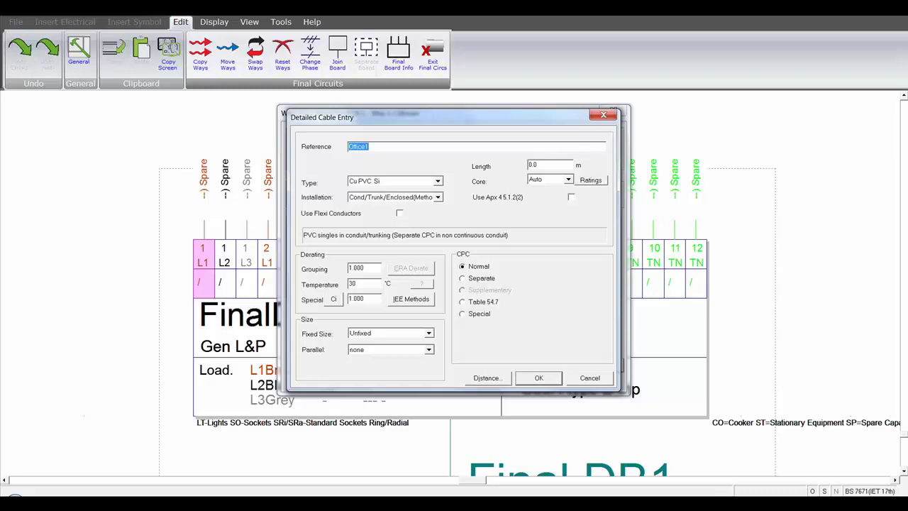
pyautogui.click(538, 377)
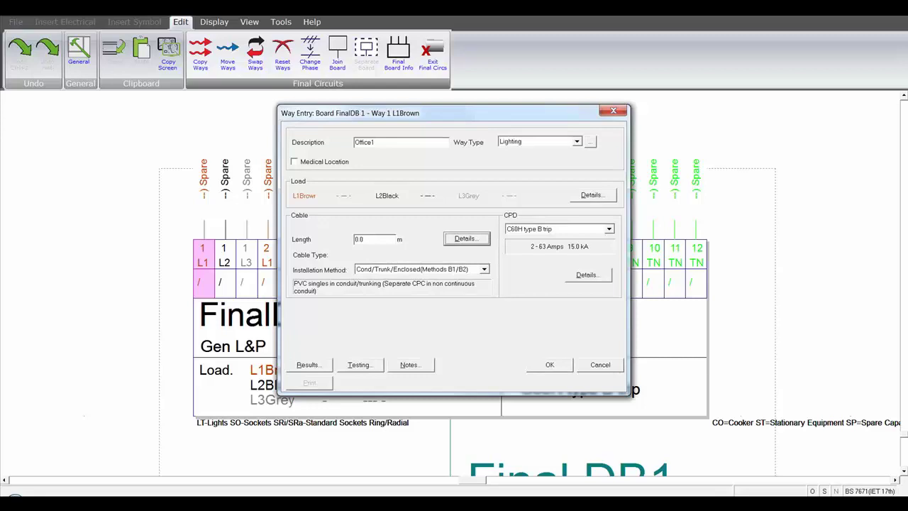
pyautogui.click(609, 229)
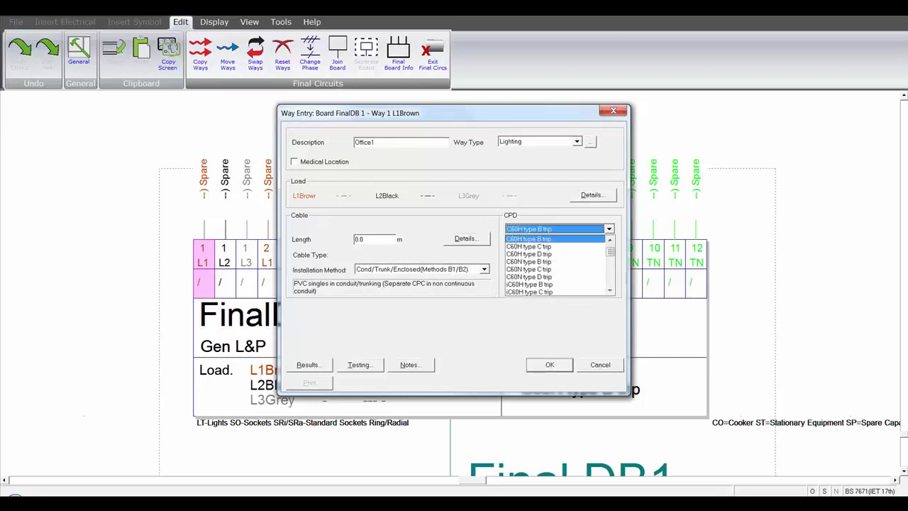
pyautogui.click(557, 236)
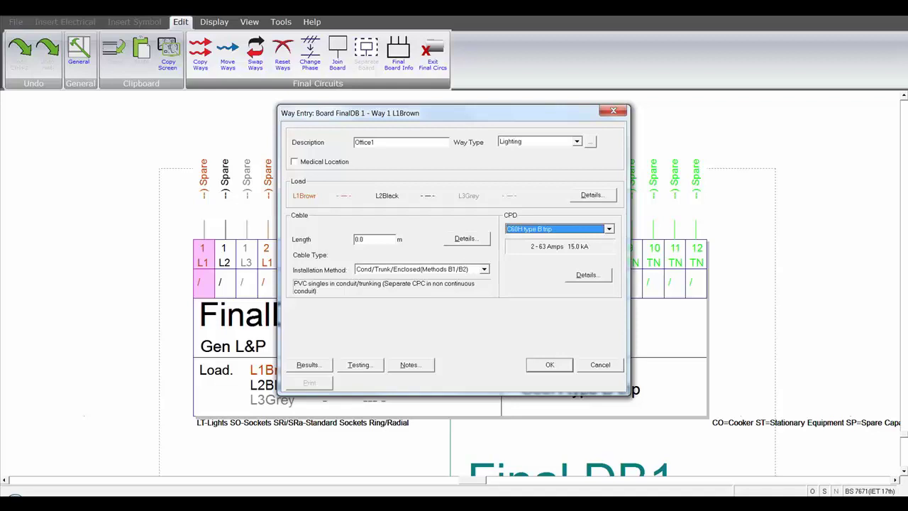
# - Examine the RCD and fixed-size options in the detailed CPD entry, leaving the RCD at None and the size Unfixed
pyautogui.click(588, 275)
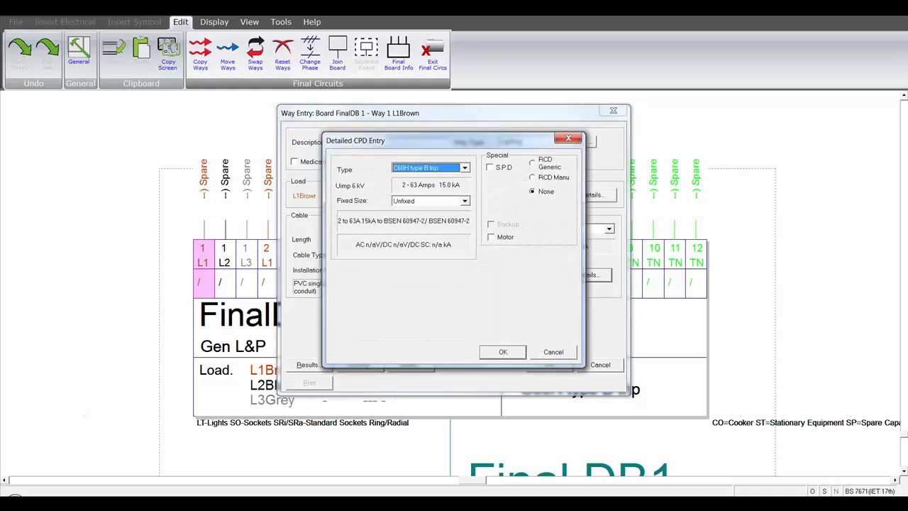
pyautogui.click(533, 163)
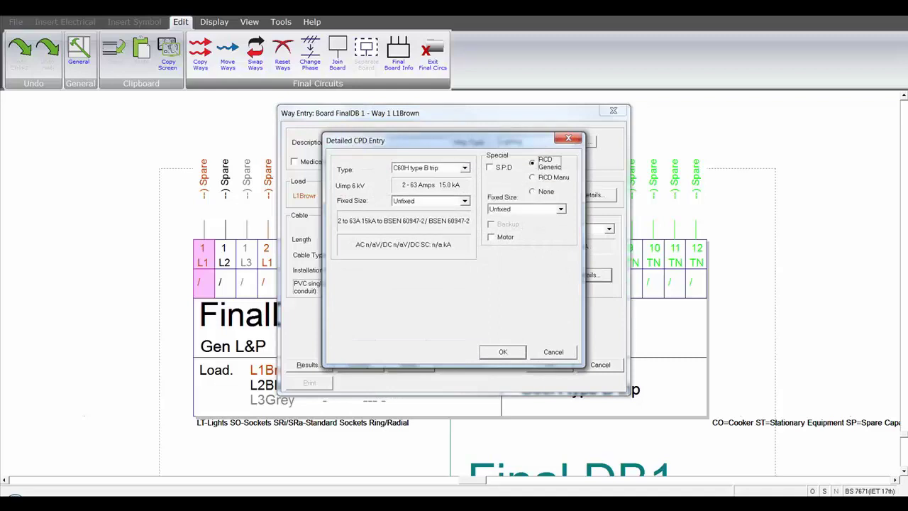
pyautogui.click(560, 208)
pyautogui.click(525, 216)
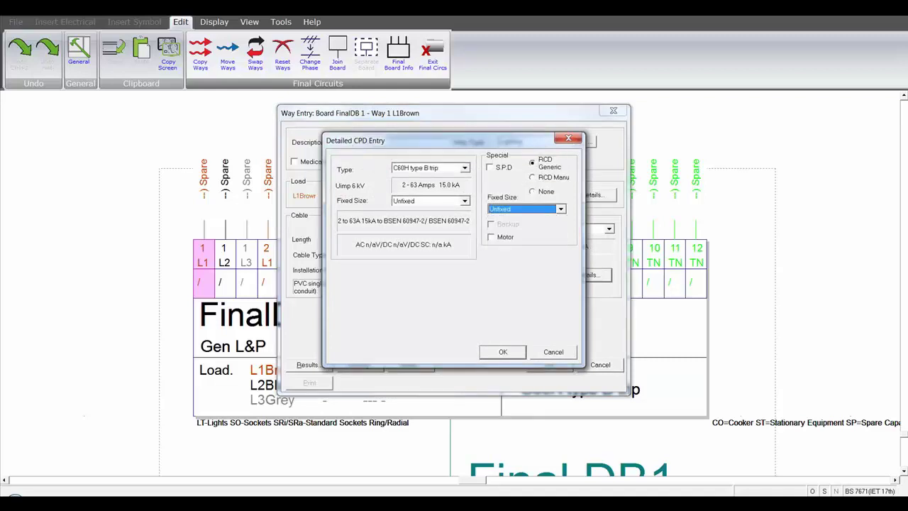
pyautogui.click(532, 177)
pyautogui.click(545, 237)
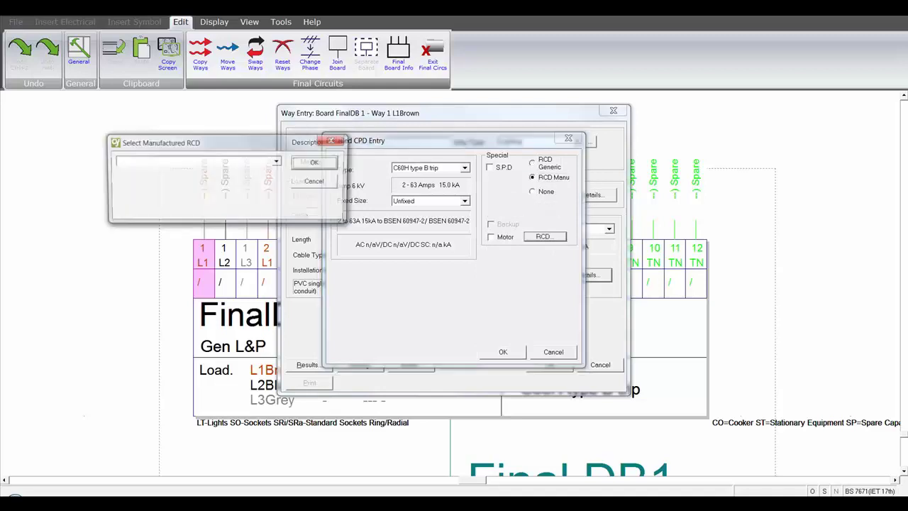
pyautogui.press('Escape')
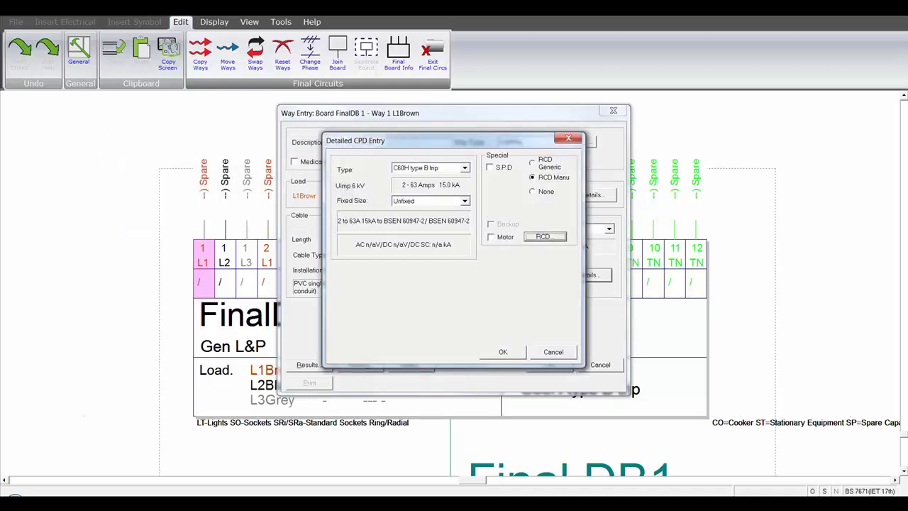
pyautogui.click(532, 191)
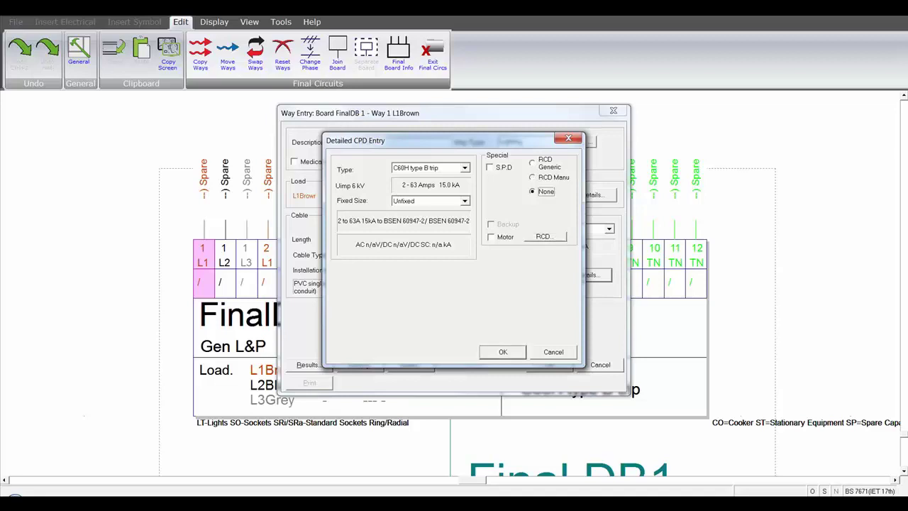
pyautogui.click(465, 201)
pyautogui.click(465, 200)
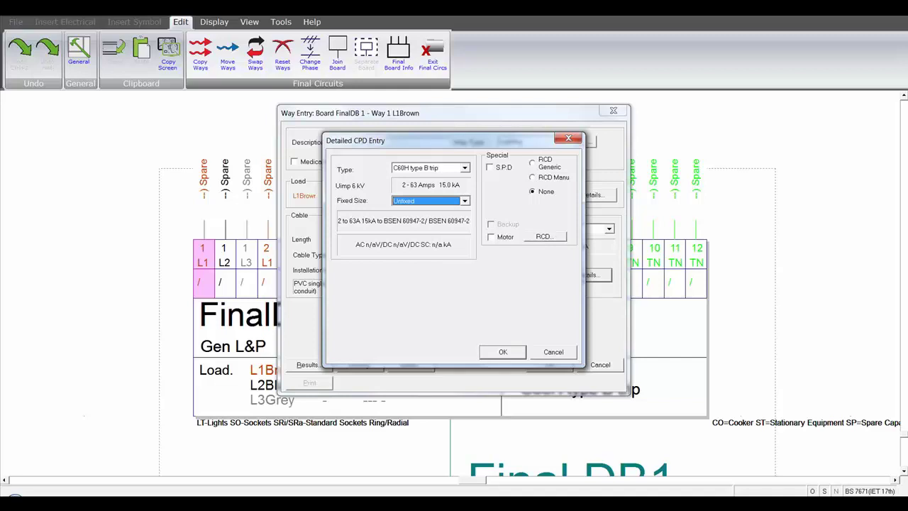
pyautogui.click(502, 352)
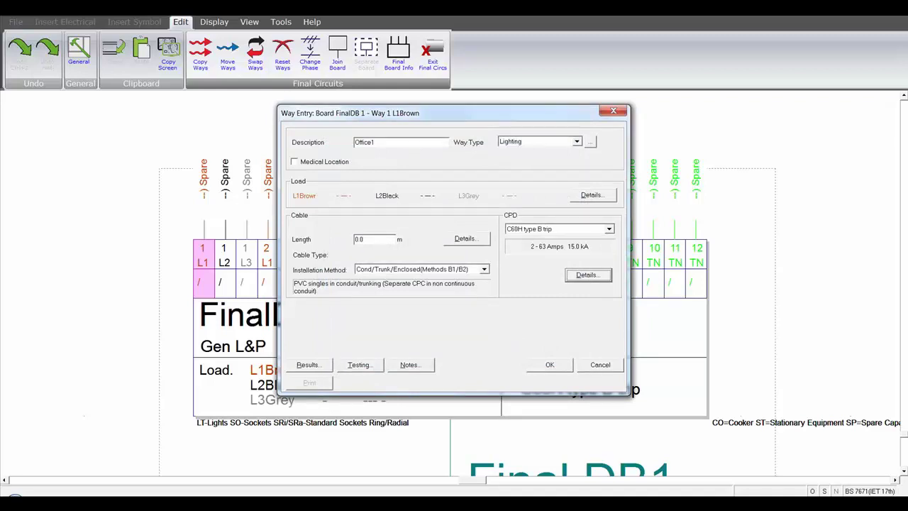
# - Add a Lamp Holder B15 E14 and a 100W Single Fluorescent Luminaire to the lighting load of way 1 L1
pyautogui.click(593, 195)
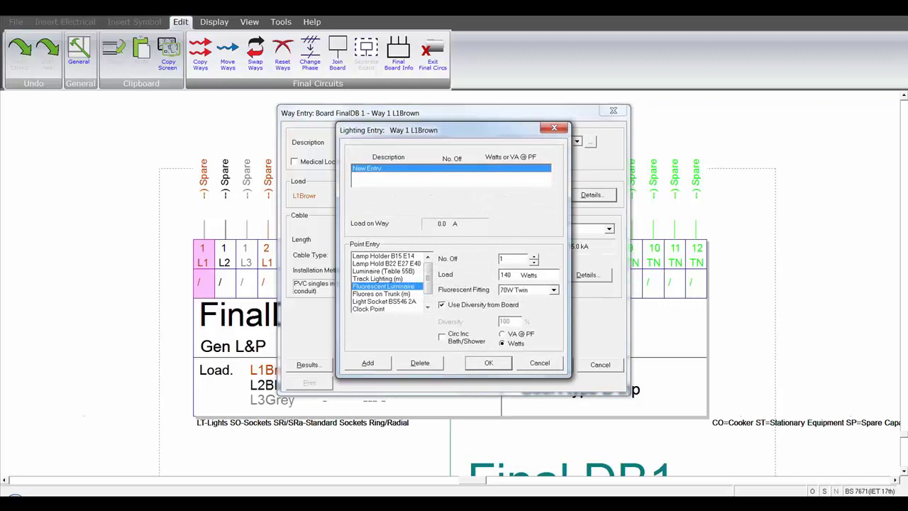
pyautogui.click(384, 257)
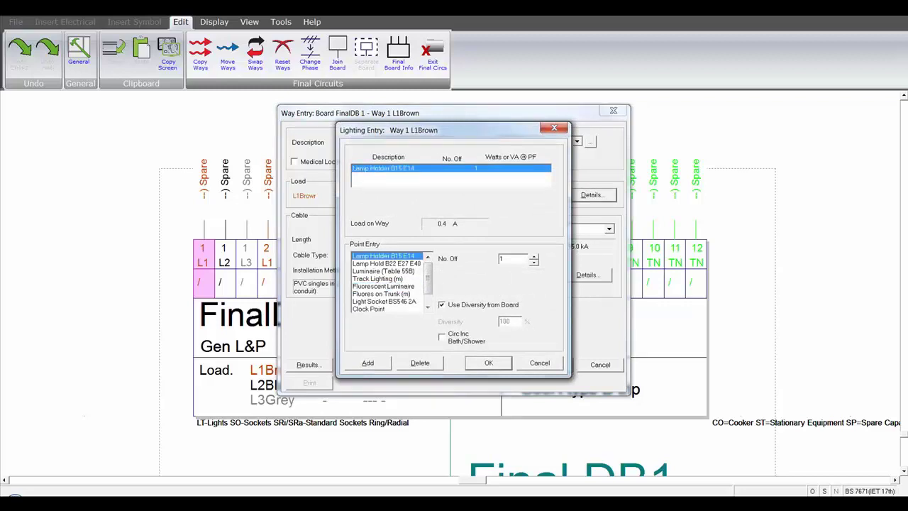
pyautogui.doubleClick(384, 256)
pyautogui.click(499, 297)
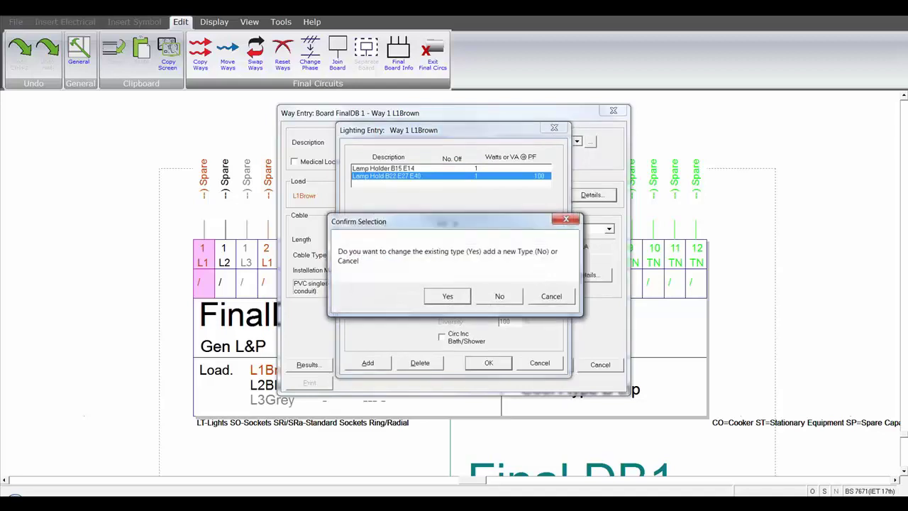
pyautogui.press('Return')
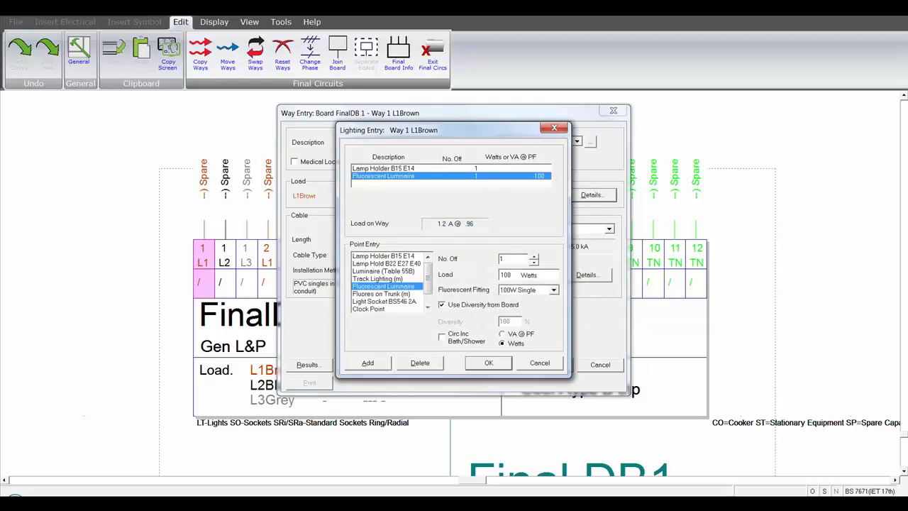
# - Delete the Lamp Holder B15 E14 from the lighting load and change the Fluorescent Luminaire's fitting to 18W Quad
pyautogui.click(383, 168)
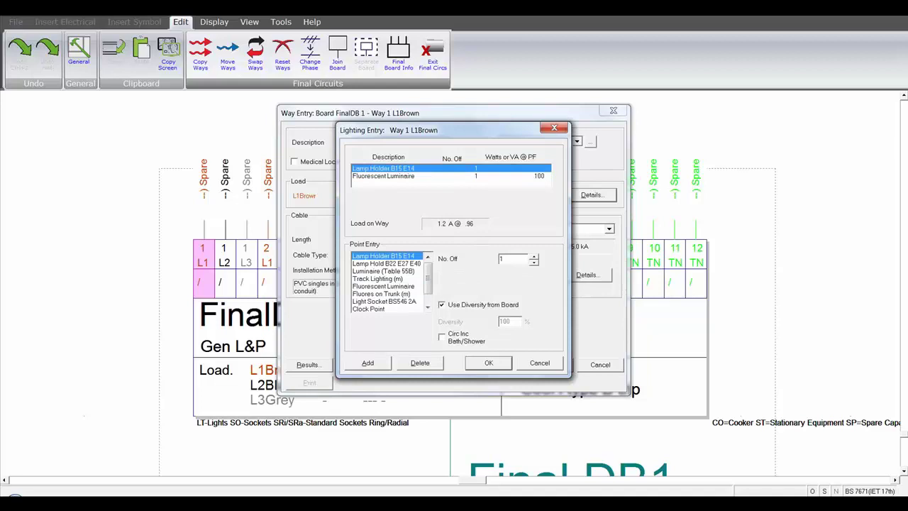
pyautogui.click(419, 363)
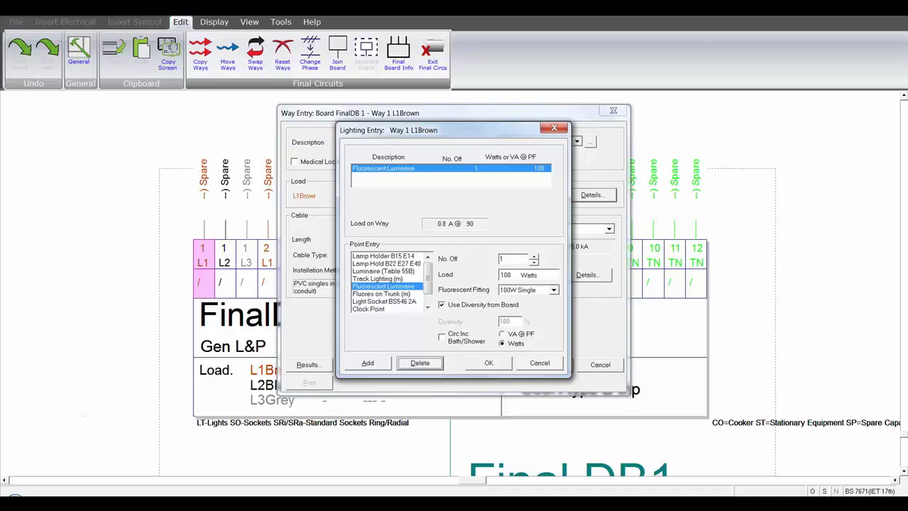
pyautogui.click(554, 290)
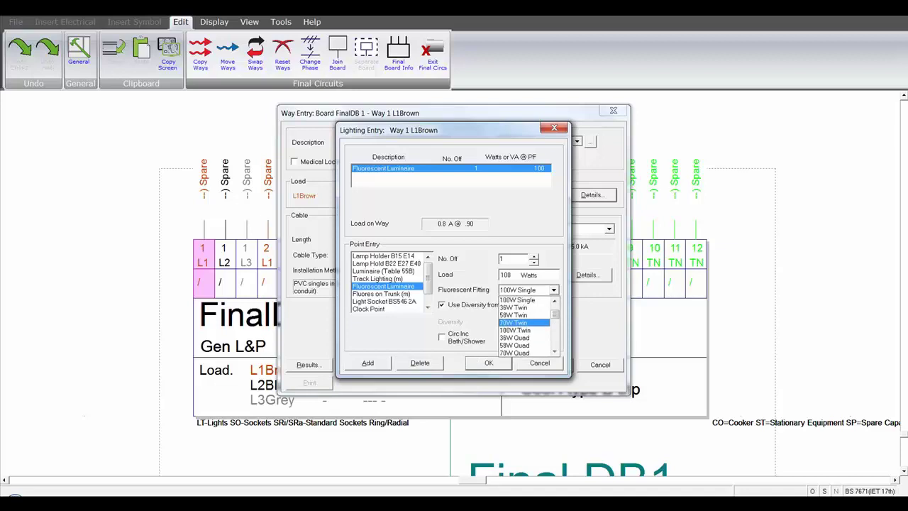
pyautogui.scroll(-5, 525, 326)
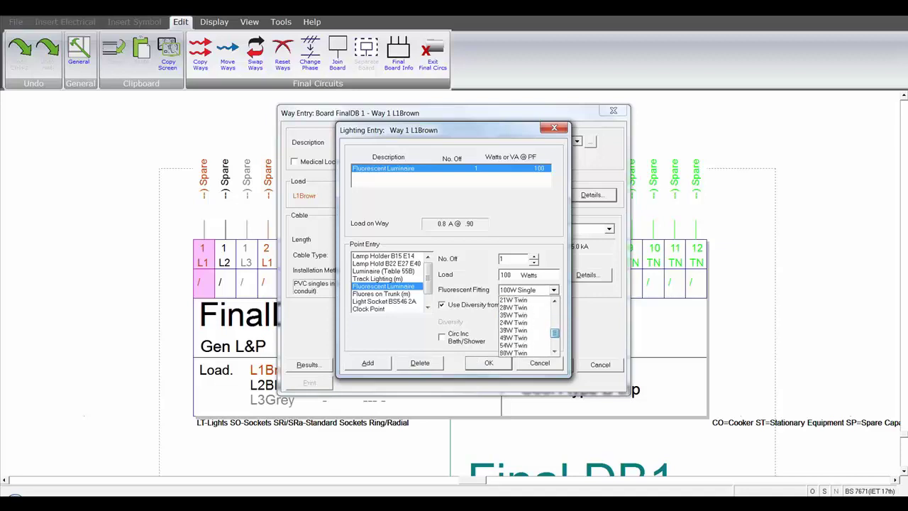
pyautogui.scroll(-5, 525, 326)
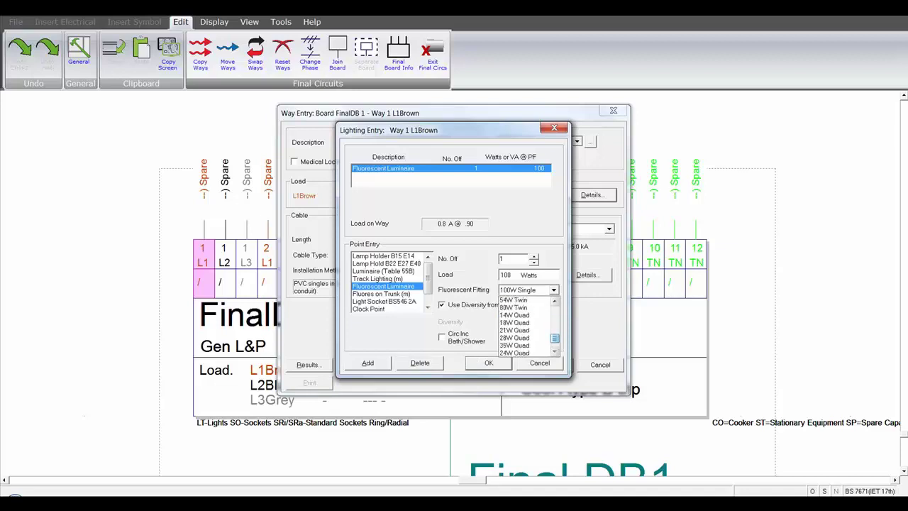
pyautogui.click(524, 322)
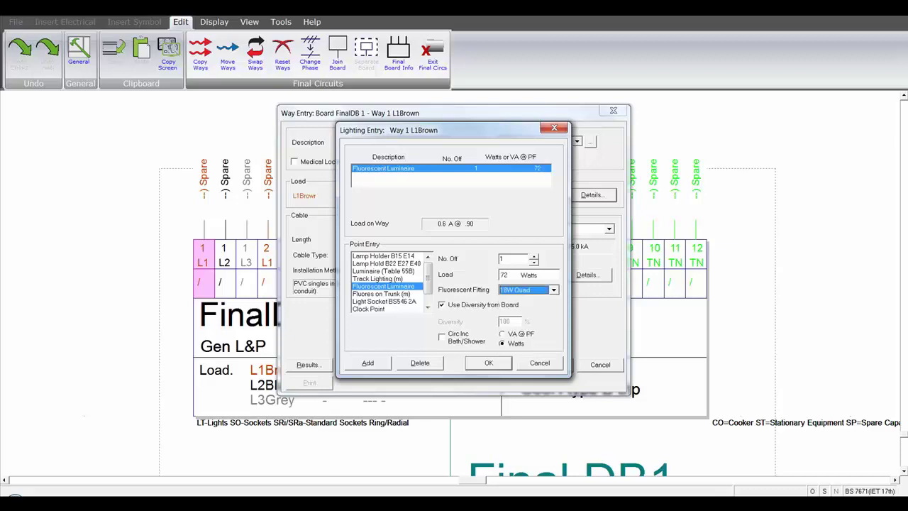
# - Set the Fluorescent Luminaire's load to 80 Watts and increase the number of fittings on the way
pyautogui.hotkey('shift', 'Tab')
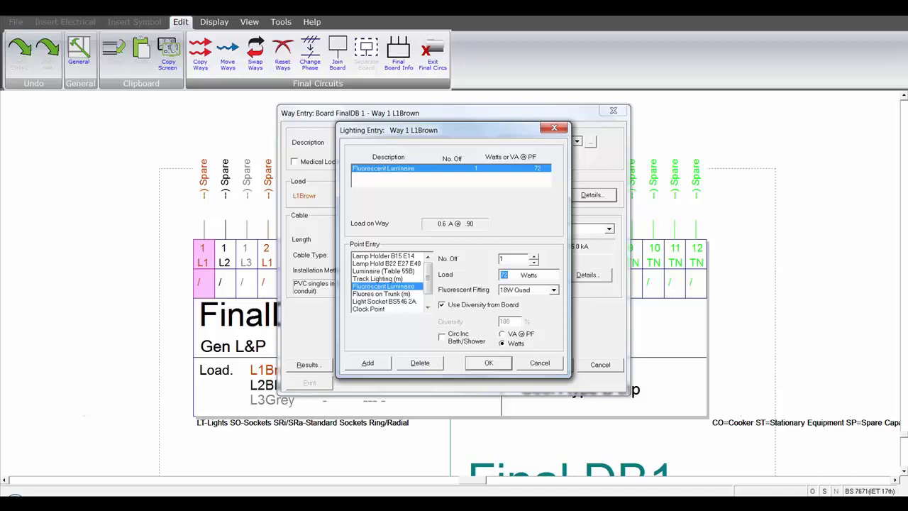
pyautogui.write('80')
pyautogui.click(534, 256)
pyautogui.click(533, 256)
pyautogui.click(533, 256)
pyautogui.click(508, 274)
# - Override the board diversity for the Fluorescent Luminaire with 75 % and close the lighting load and way entries
pyautogui.click(442, 304)
pyautogui.press('Tab')
pyautogui.write('75')
pyautogui.press('Return')
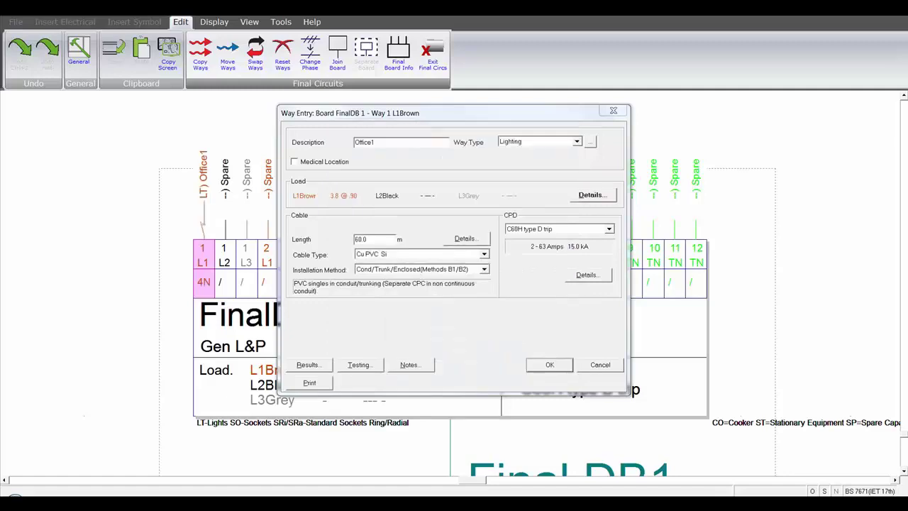
pyautogui.press('Escape')
# - Change the CPD of the Office1 lighting circuit on way 1 L1 to C60H type B trip
pyautogui.doubleClick(202, 255)
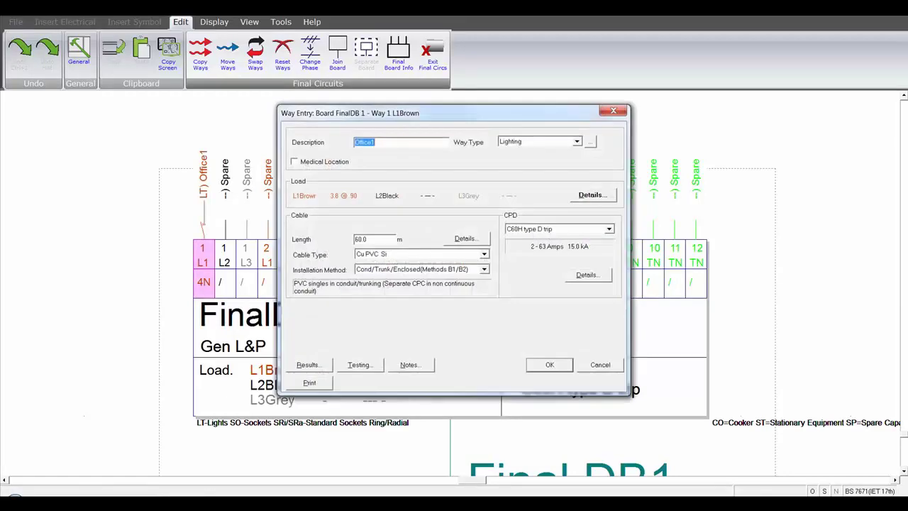
pyautogui.click(609, 228)
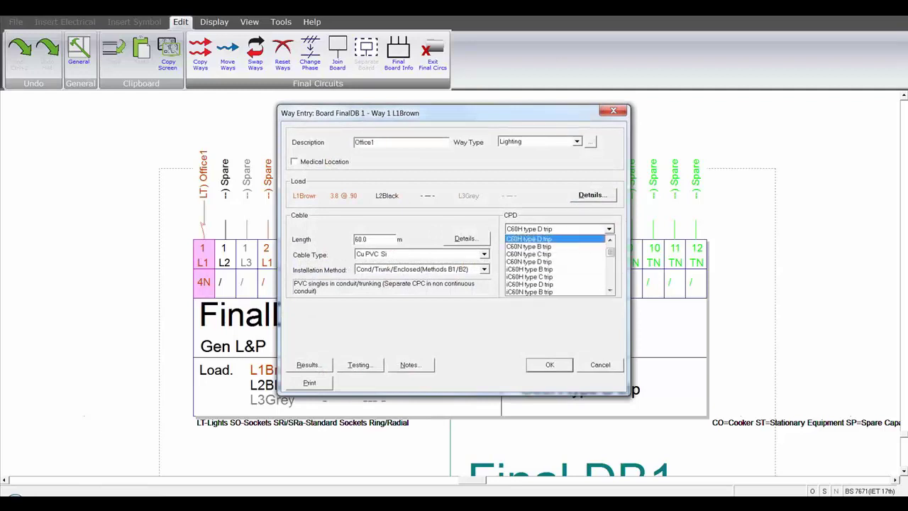
pyautogui.press('Up')
pyautogui.press('Up')
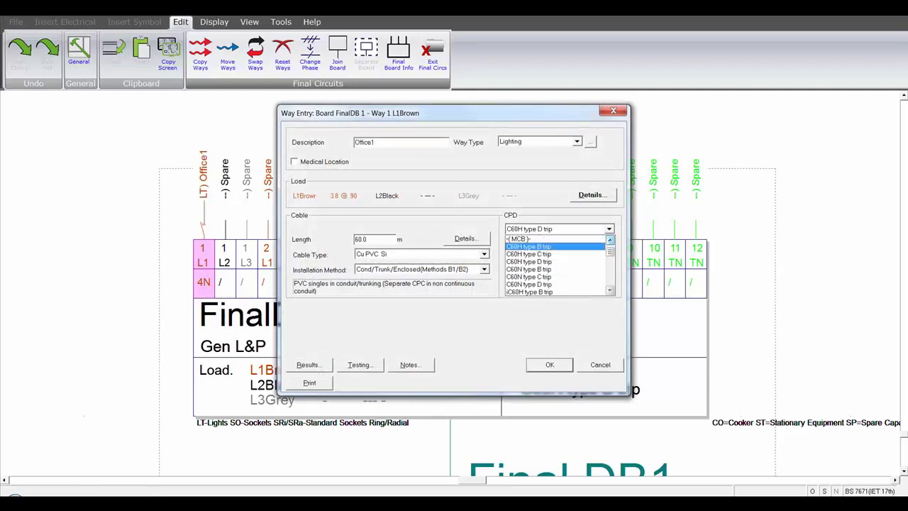
pyautogui.press('Return')
pyautogui.press('Escape')
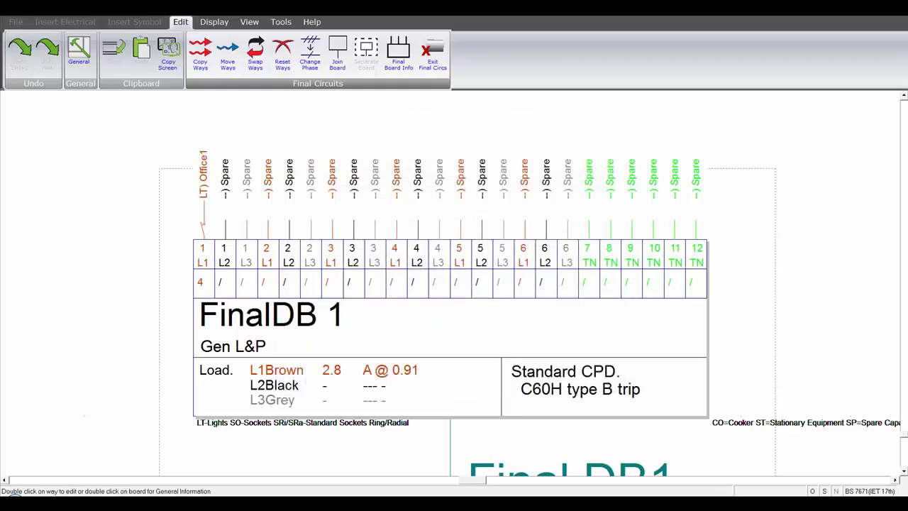
# - Add a generic RCD with a fixed size of 30mA to the CPD of way 1 L1 and accept the way entry
pyautogui.doubleClick(202, 255)
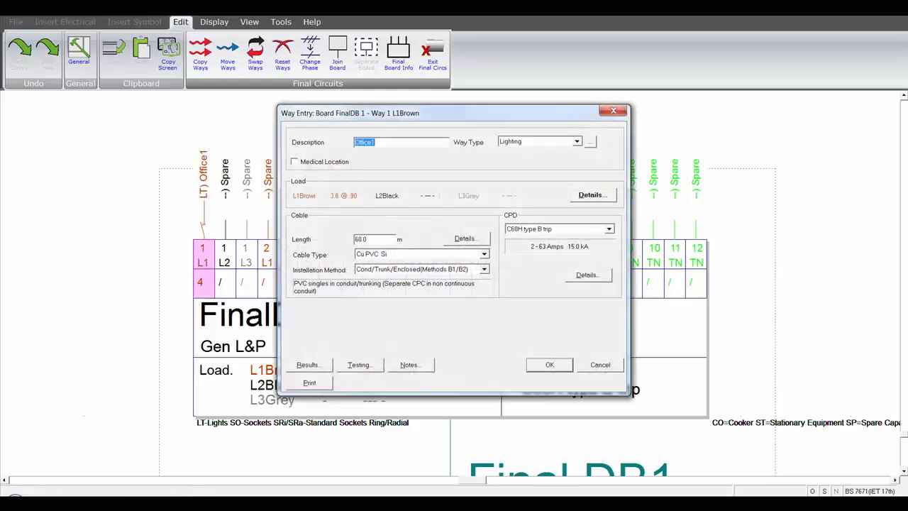
pyautogui.click(588, 274)
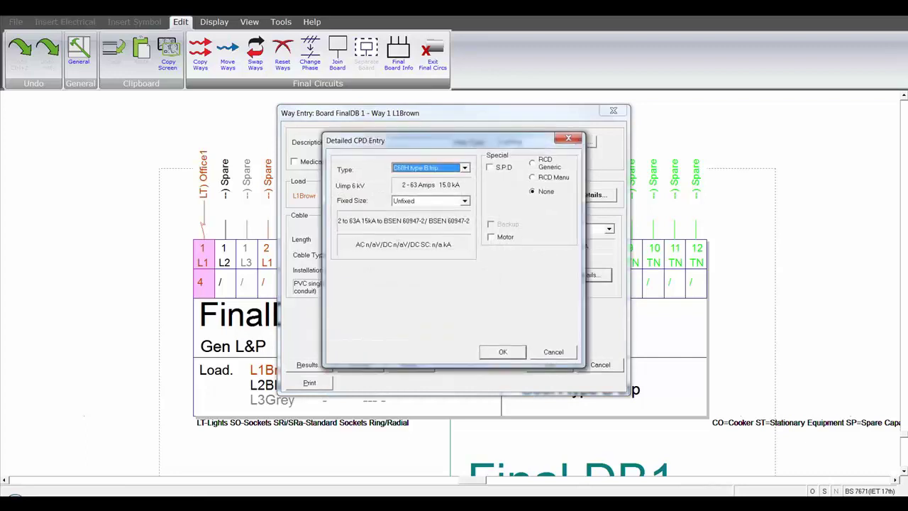
pyautogui.click(533, 162)
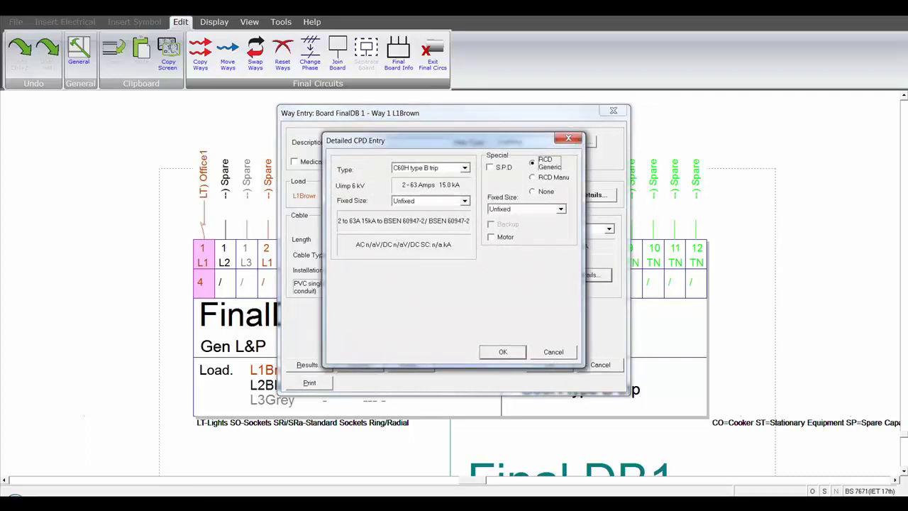
pyautogui.click(561, 209)
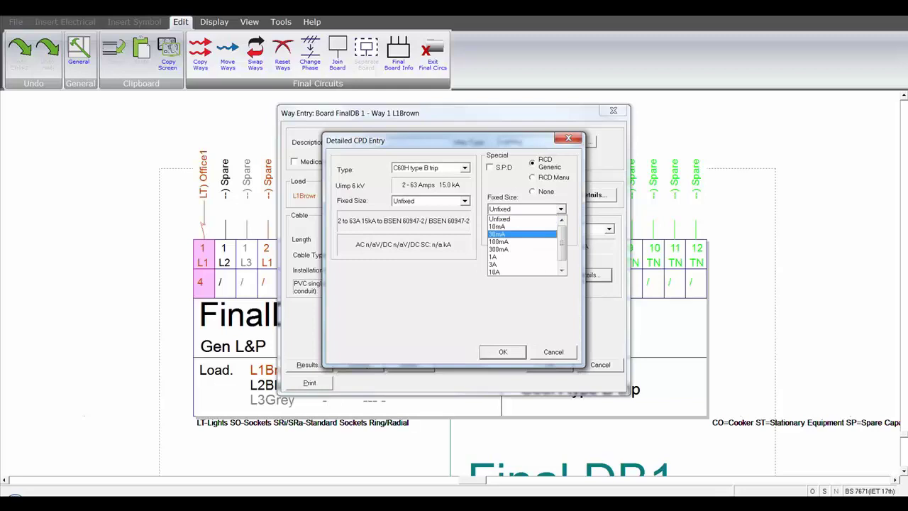
pyautogui.click(518, 227)
pyautogui.press('Return')
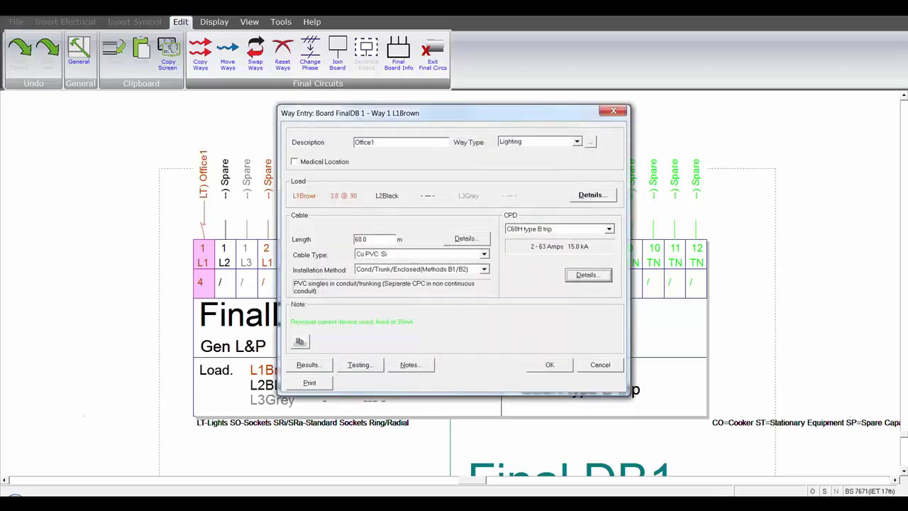
pyautogui.press('Return')
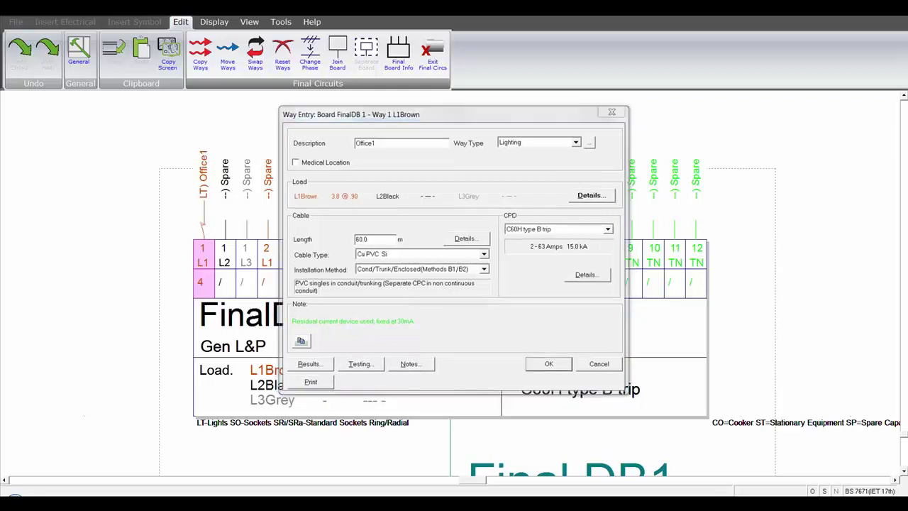